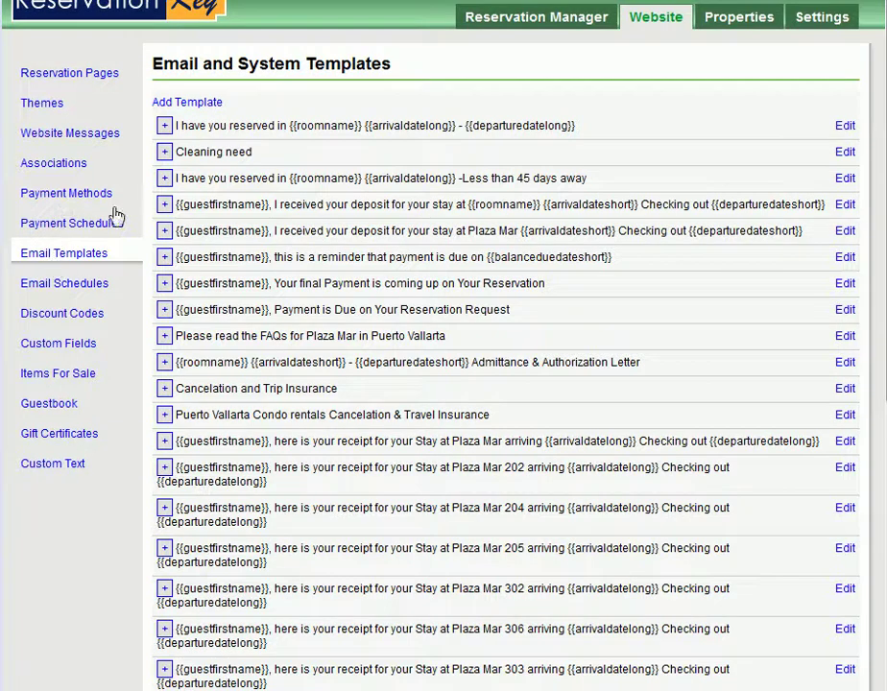
Open the Cleaning need email template and review its property and room placeholder text.
click(846, 156)
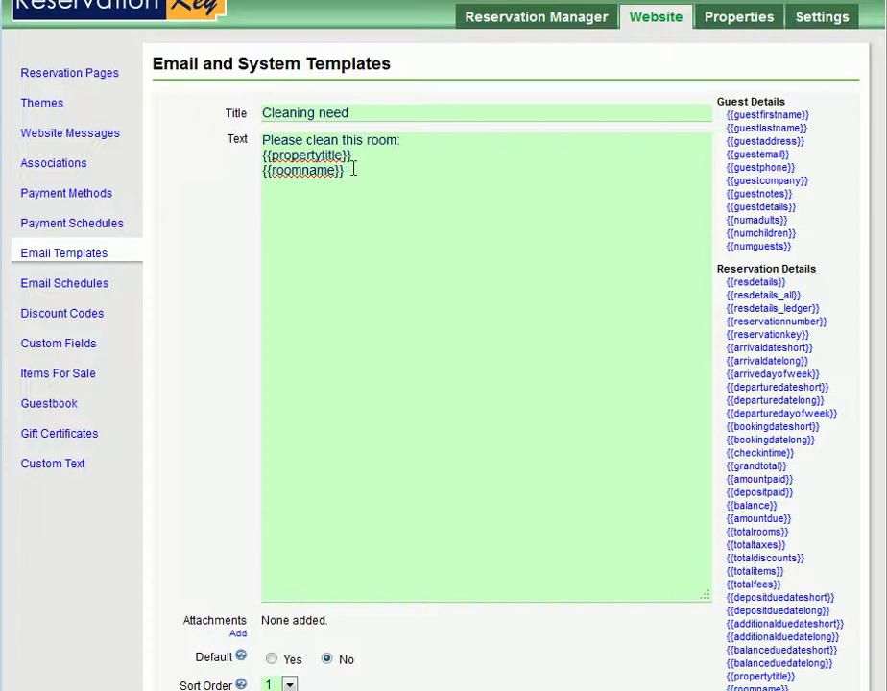
drag(350, 171, 252, 159)
click(445, 192)
scroll(477, 349, down, 3)
scroll(477, 349, up, 3)
scroll(602, 260, down, 3)
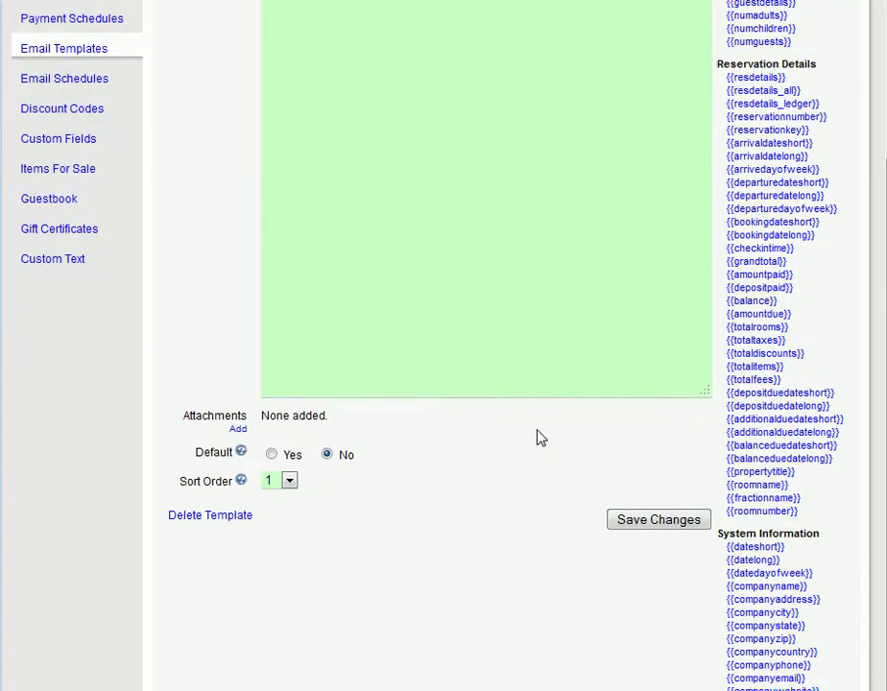
Save the Cleaning need template and start a new automatic email schedule.
click(649, 523)
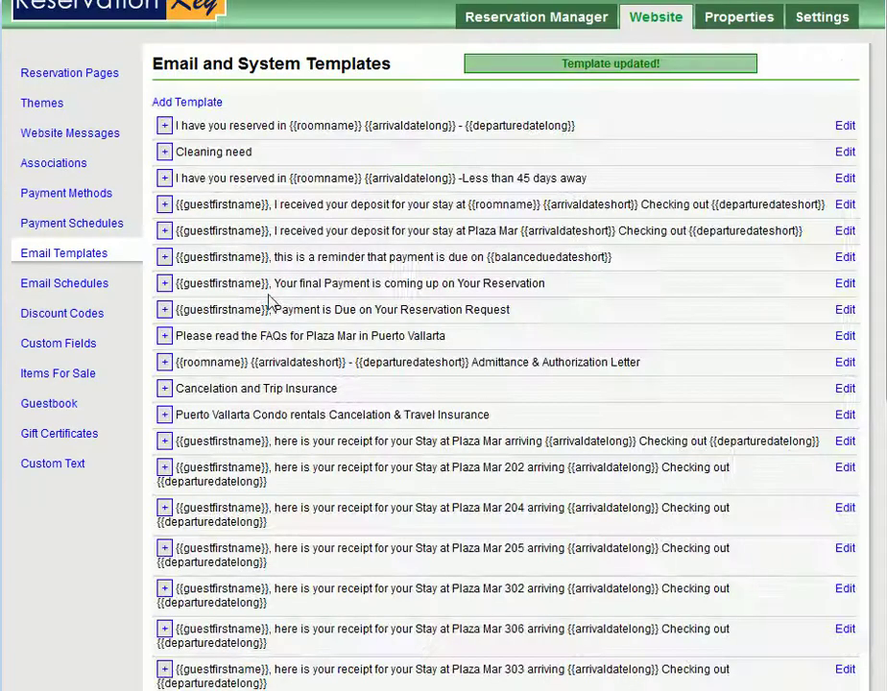
click(55, 291)
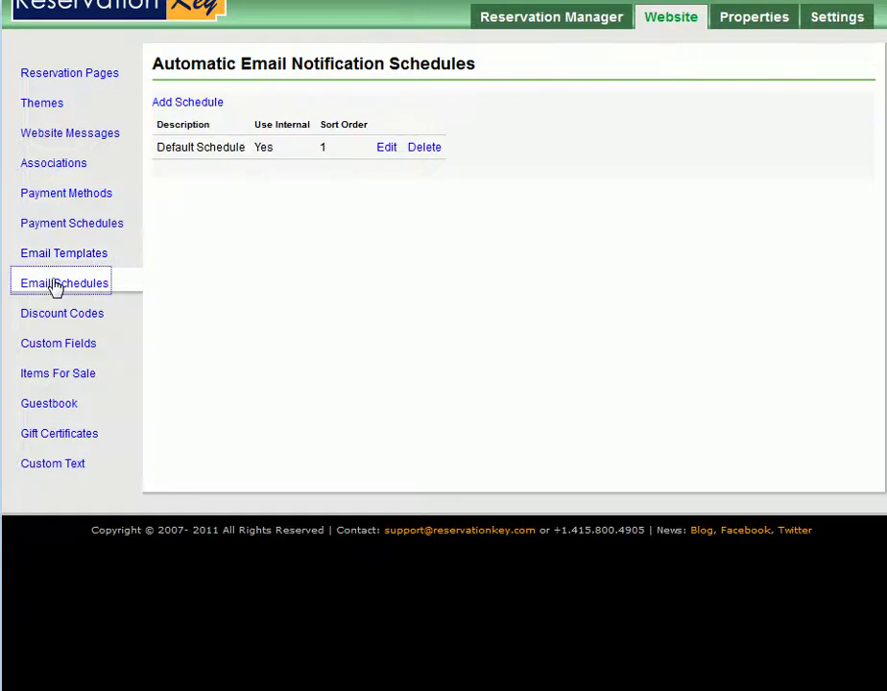
click(186, 106)
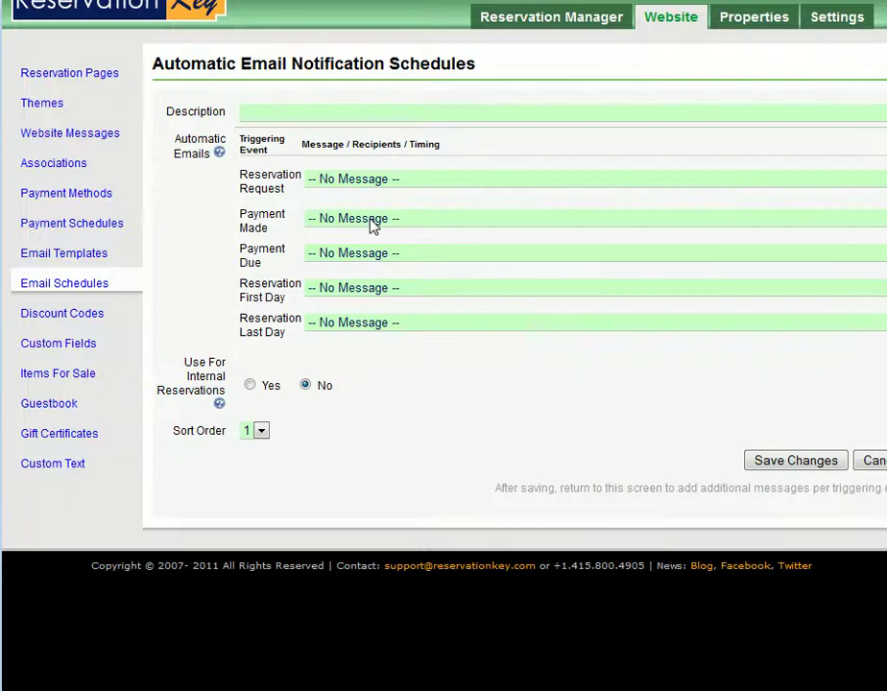
Enter 'confirmation with cleaning message' as the new schedule's description.
click(375, 113)
text(confirmation wi)
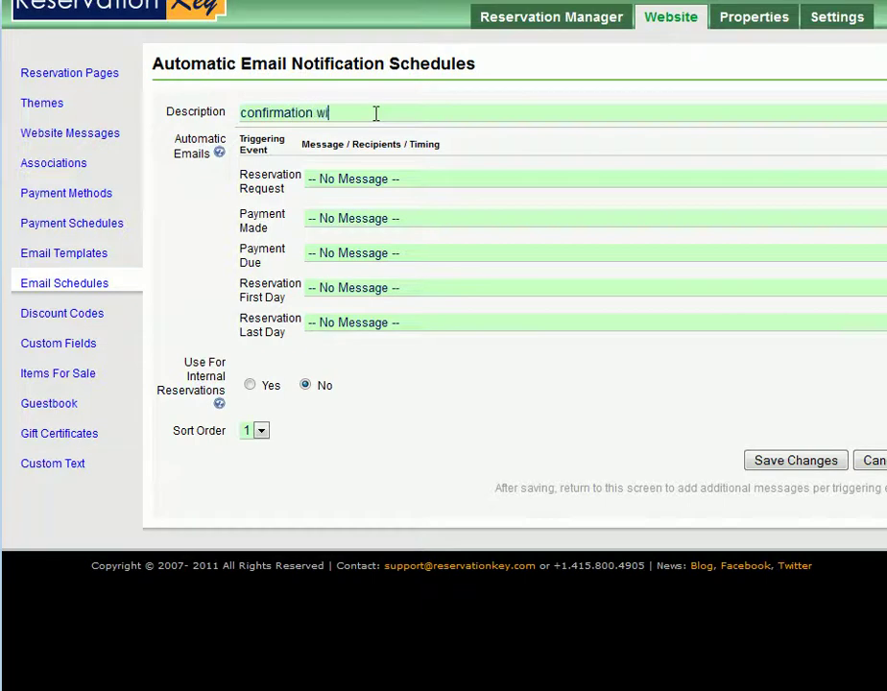
text(th cleaning messang)
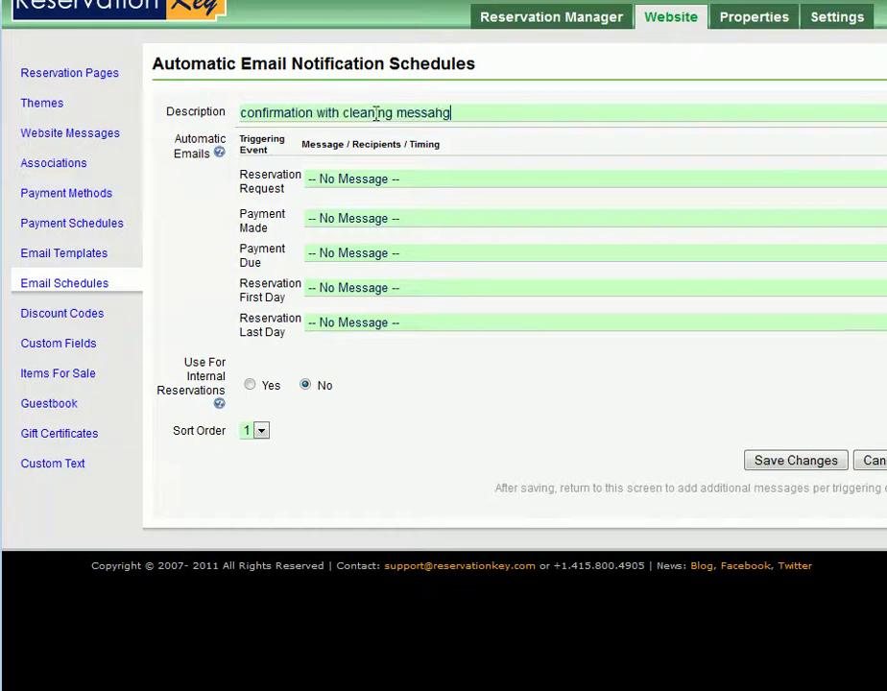
key(BackSpace)
key(BackSpace)
text(ge)
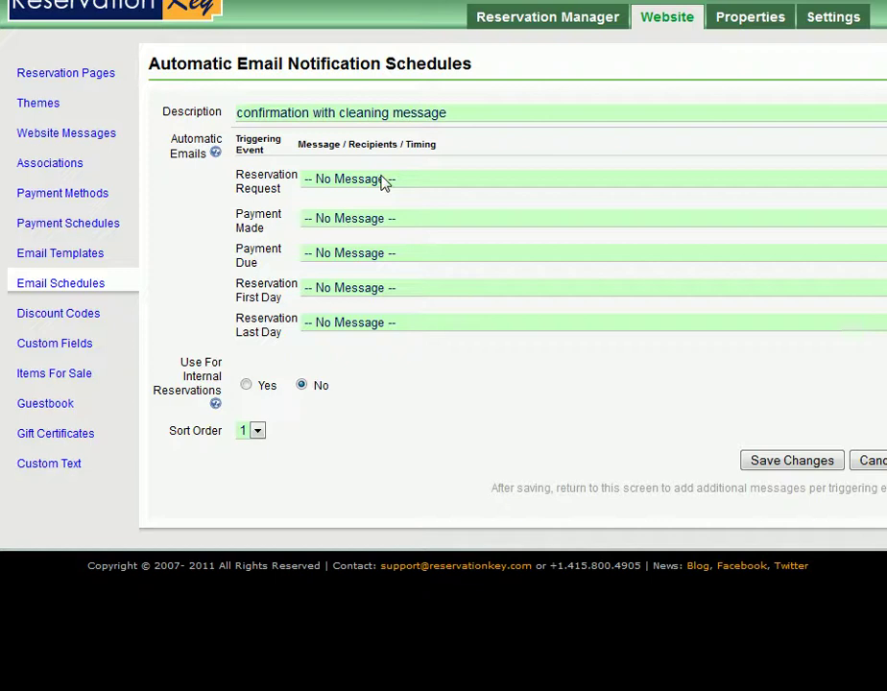
Send the Plaza Mar receipt on Reservation Request, with the owner's address in BCC.
click(382, 180)
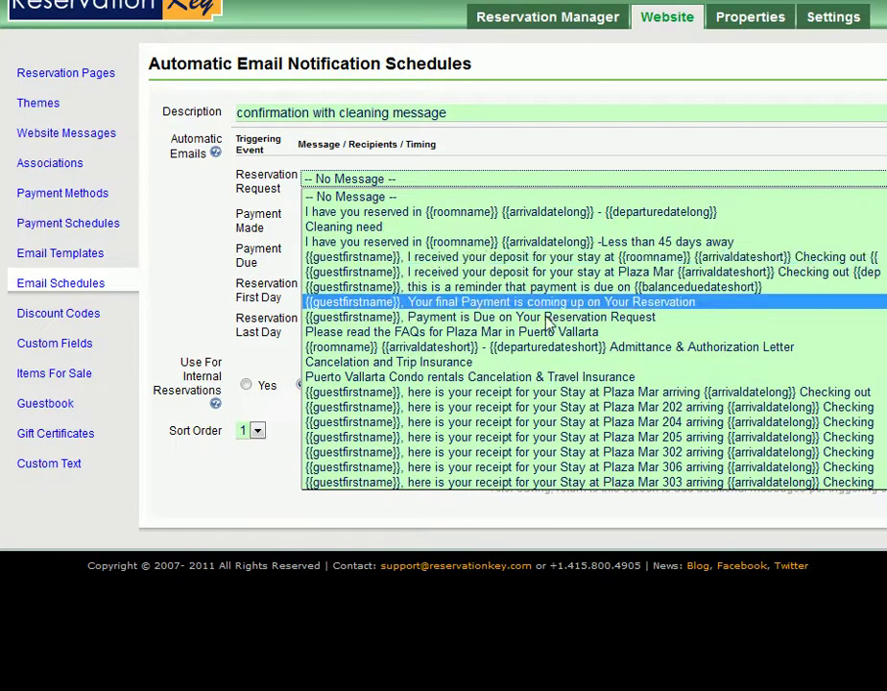
click(618, 394)
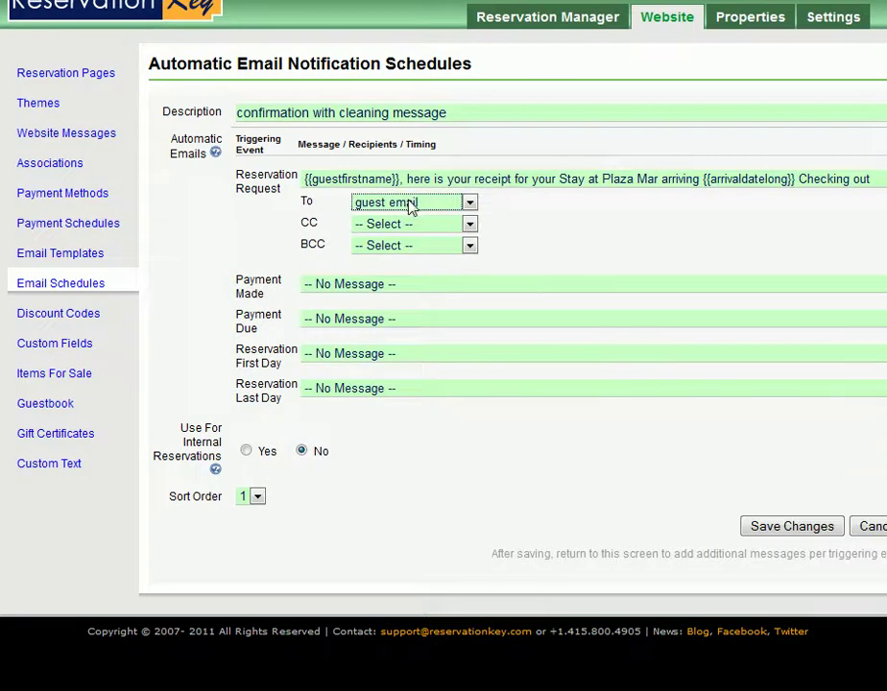
click(446, 249)
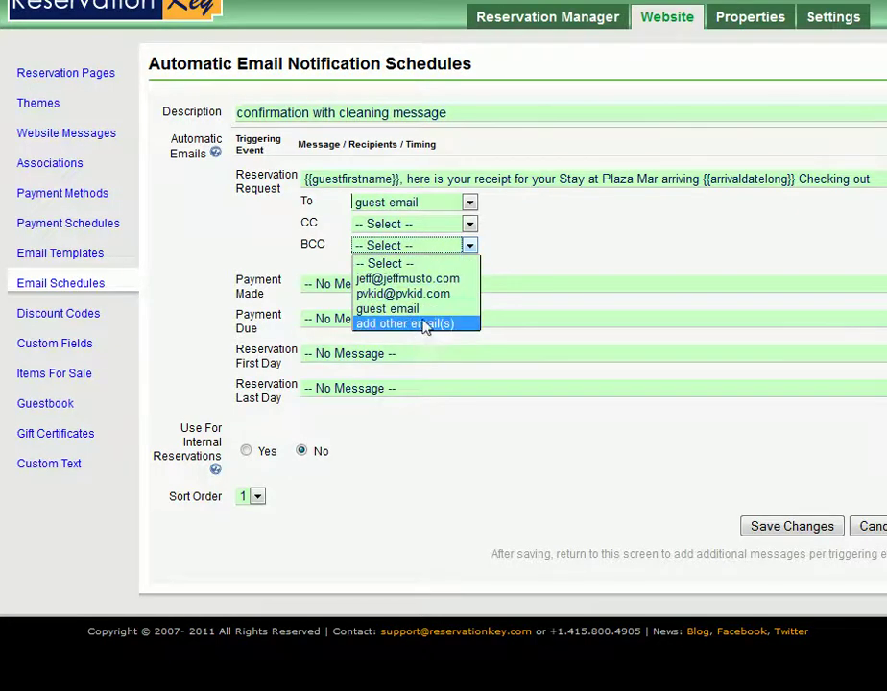
click(421, 280)
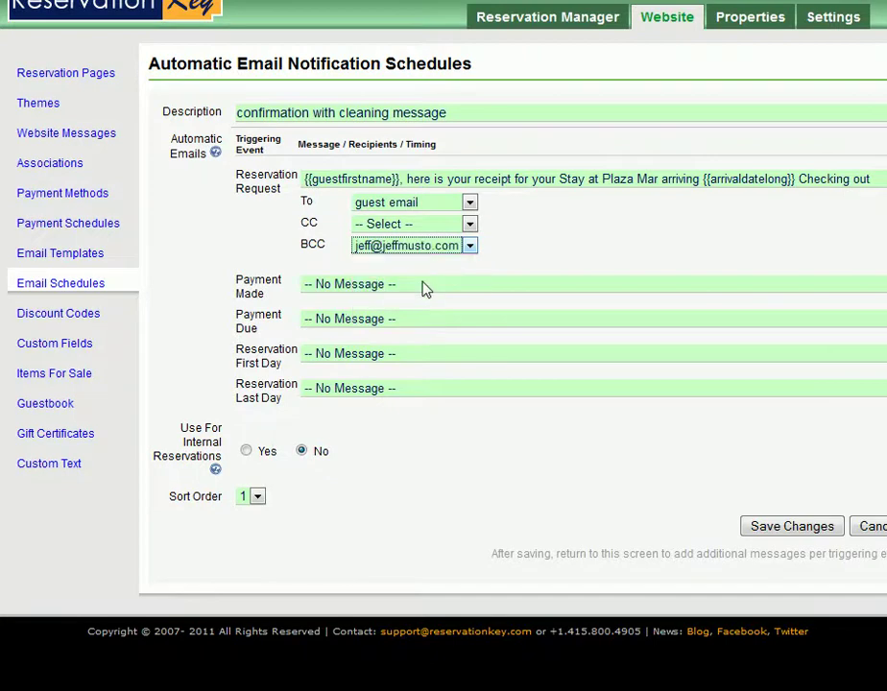
Send the payment reminder on Payment Made, and 'Payment is Due' (BCC owner) on Payment Due.
click(390, 285)
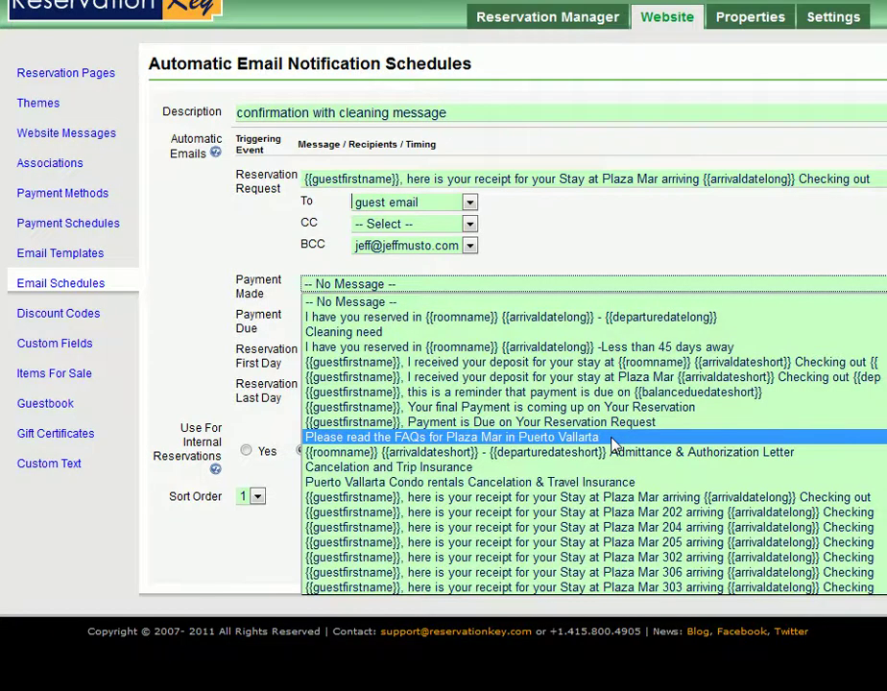
click(608, 393)
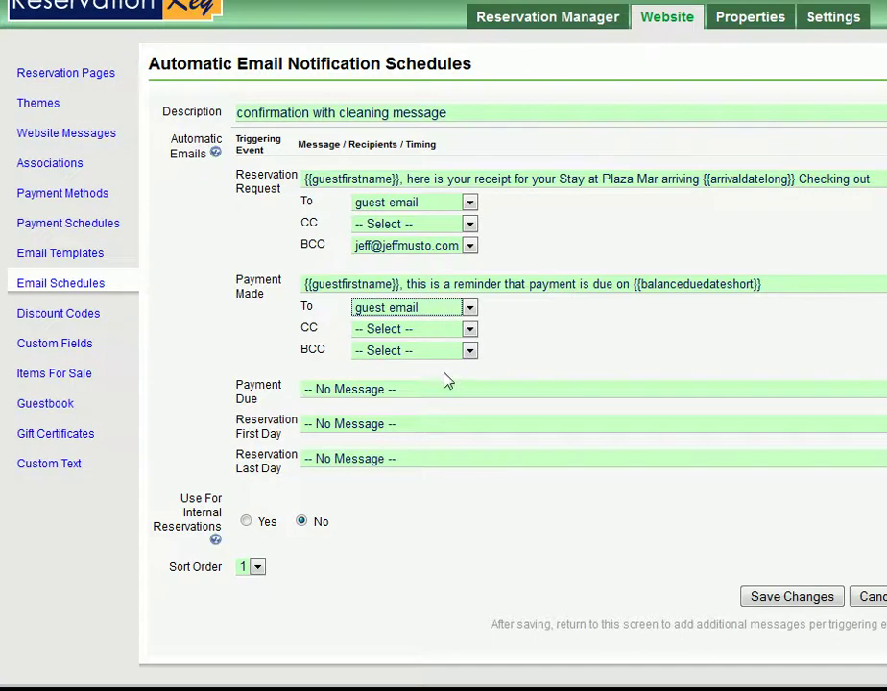
click(378, 390)
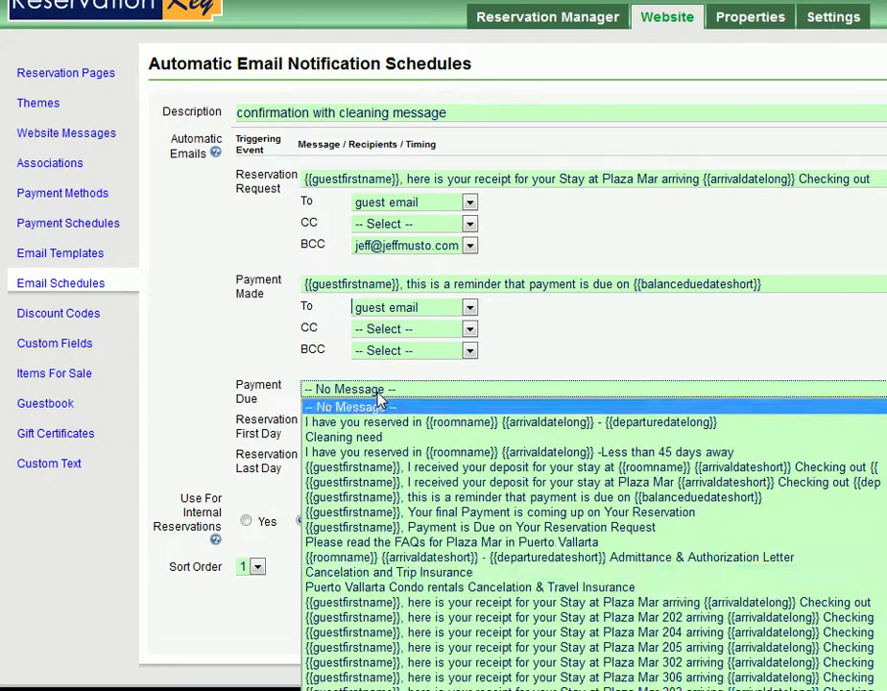
click(507, 529)
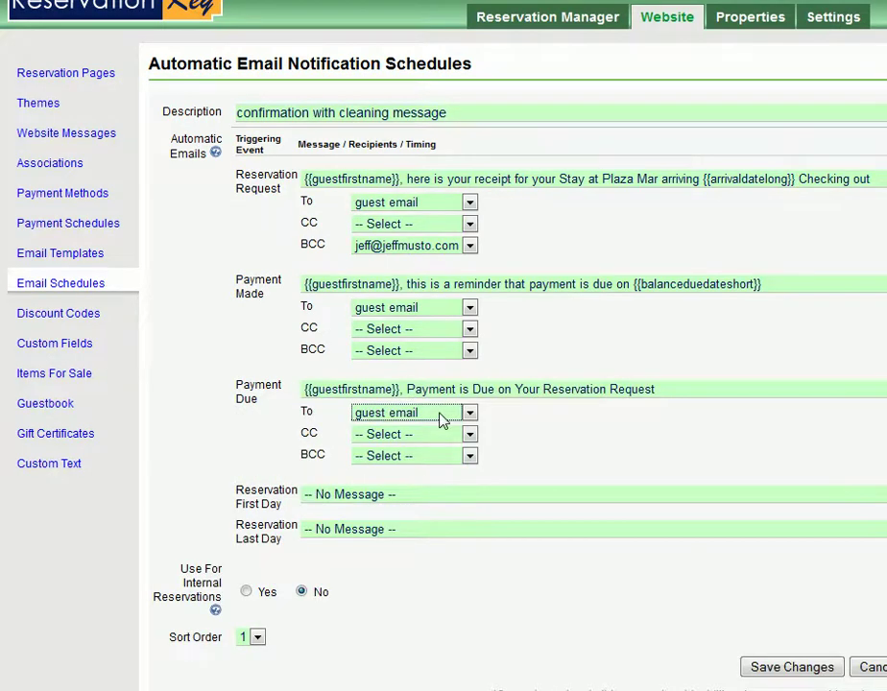
click(459, 461)
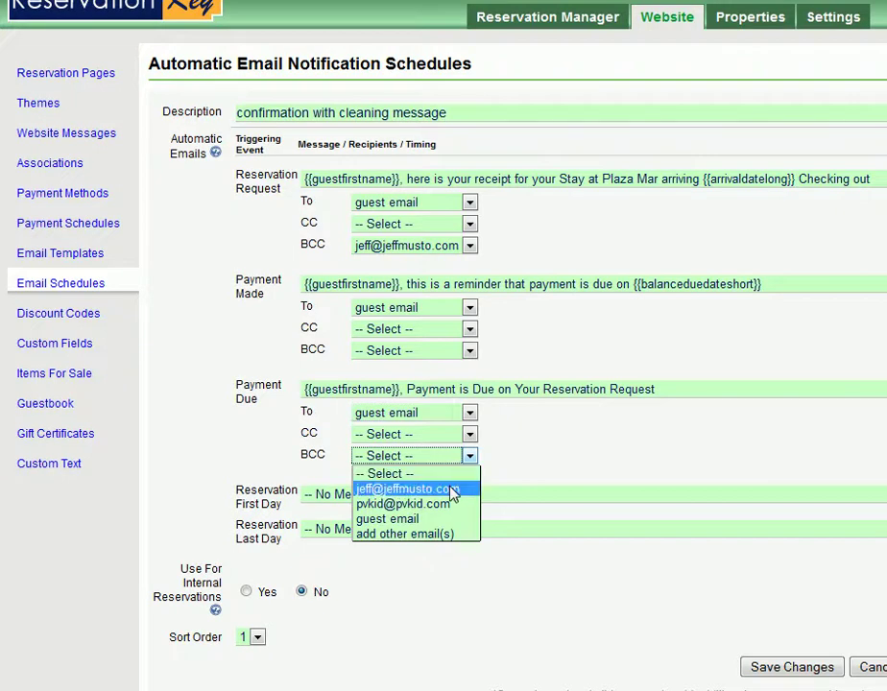
click(453, 491)
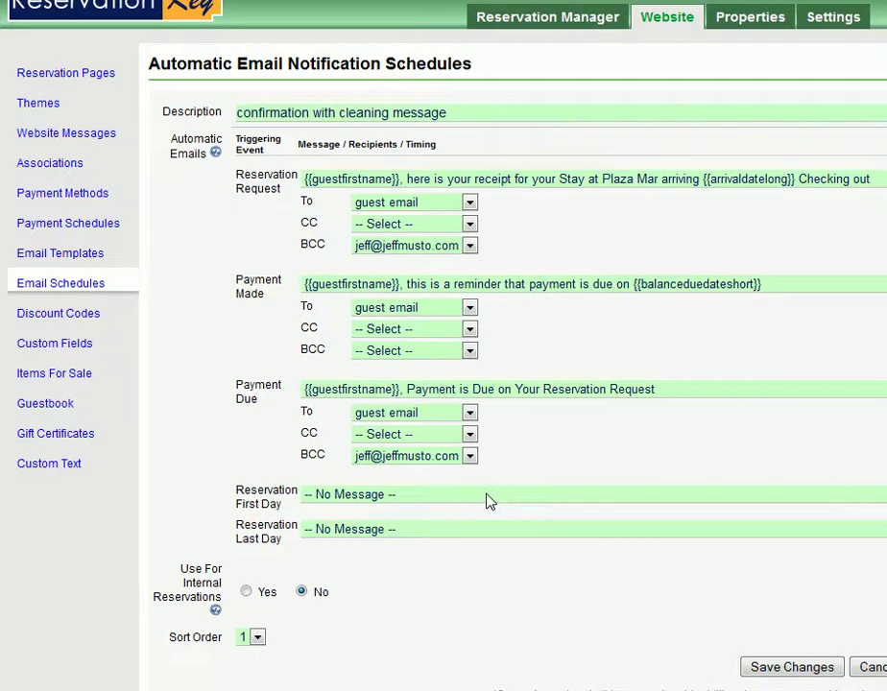
Send the Plaza Mar FAQs email on Reservation First Day, 4 days before the date.
click(488, 500)
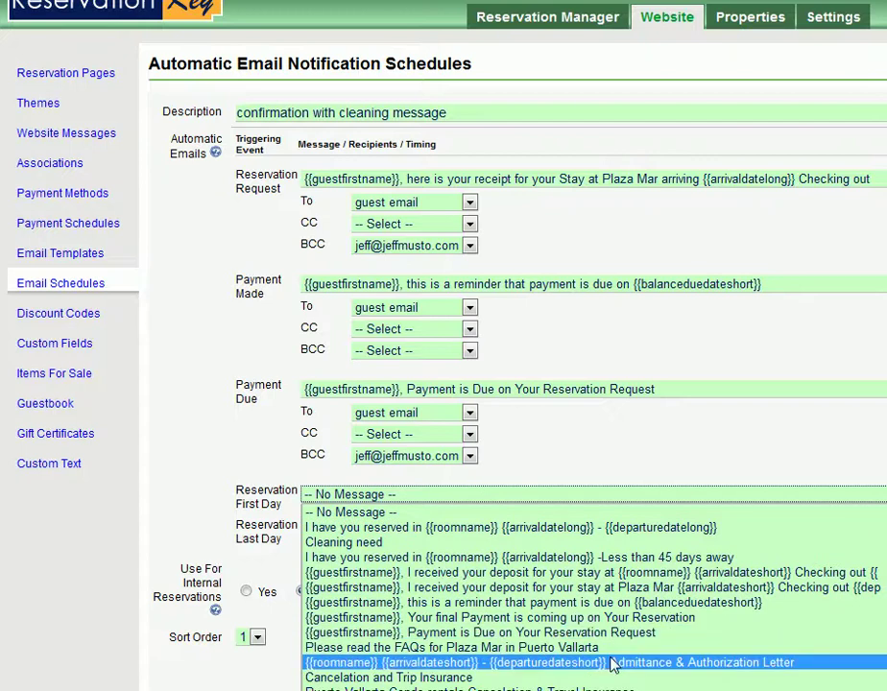
click(553, 649)
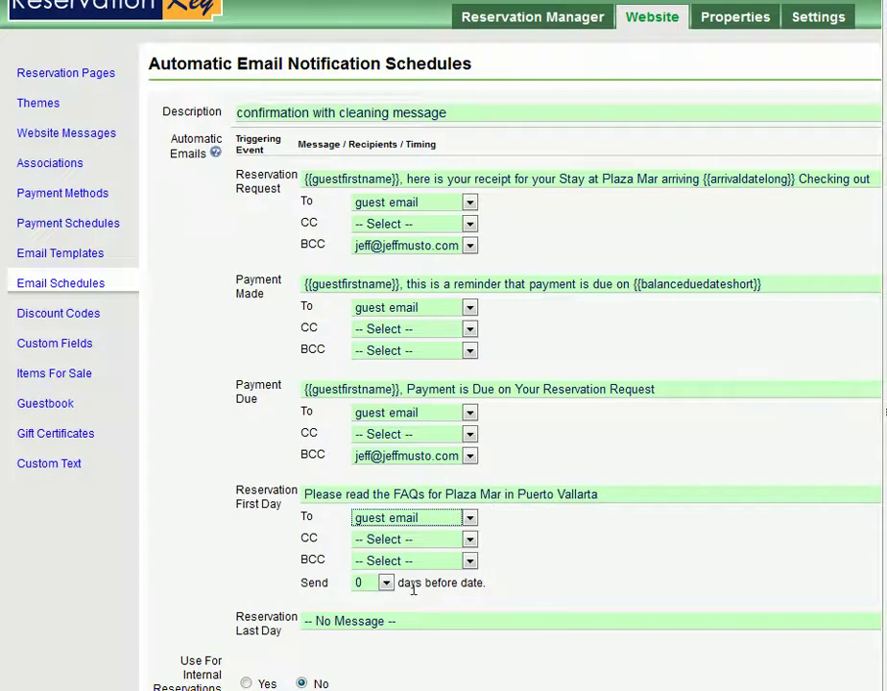
click(385, 583)
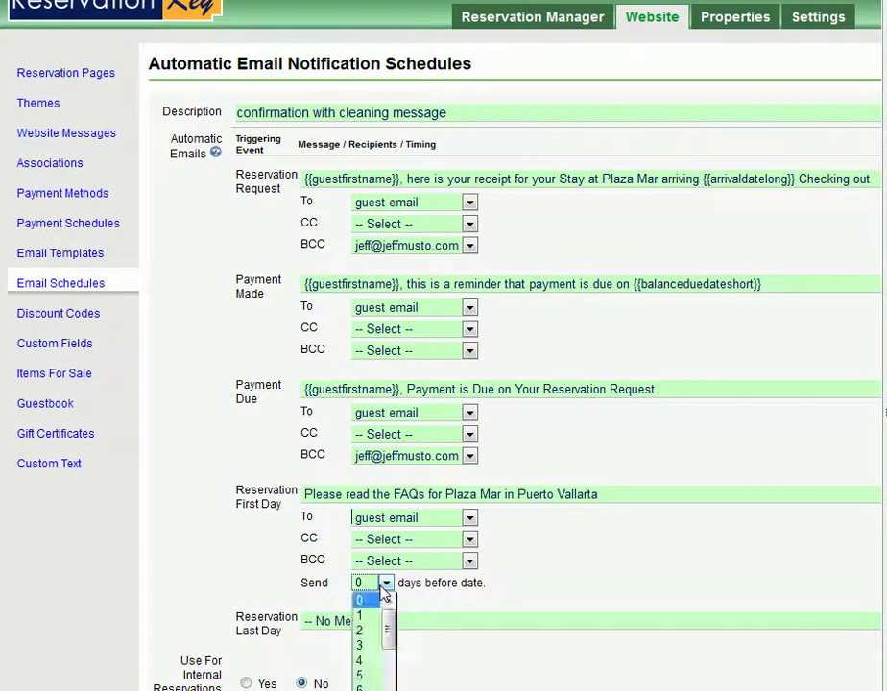
click(372, 662)
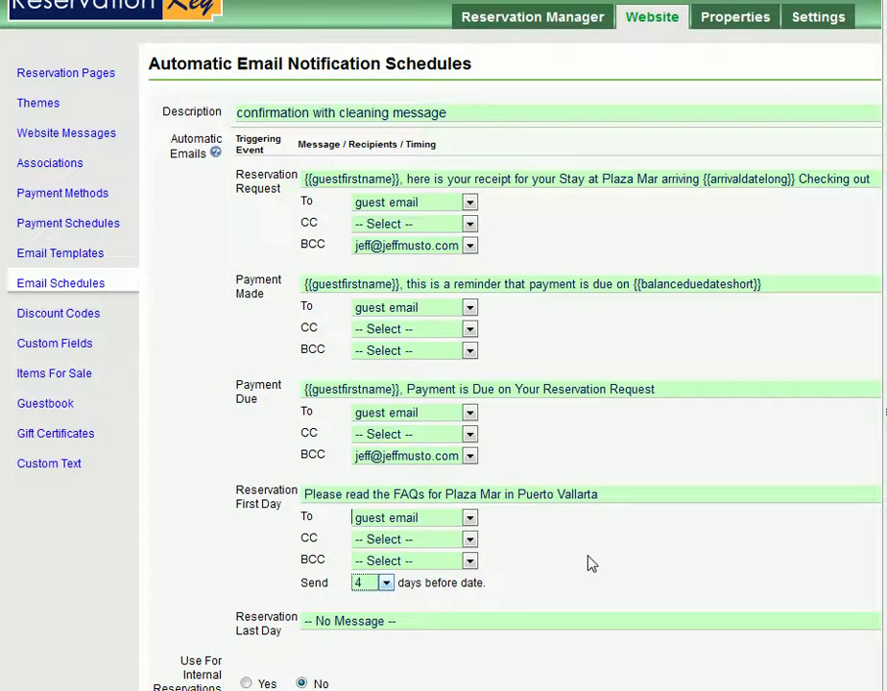
Send the thank-you comment request on Reservation Last Day, 2 days after the date.
click(587, 625)
scroll(509, 552, down, 5)
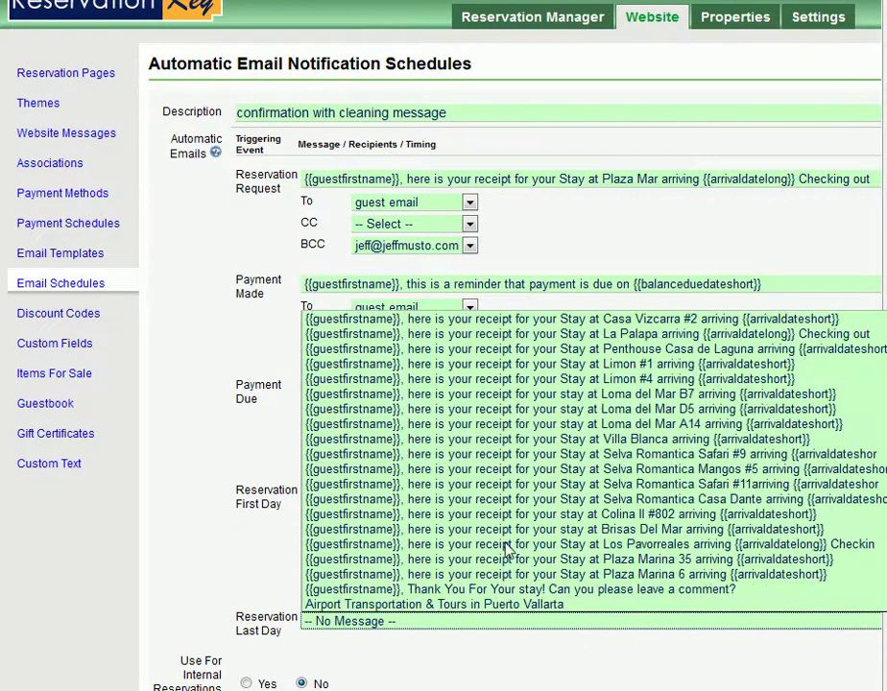
click(476, 589)
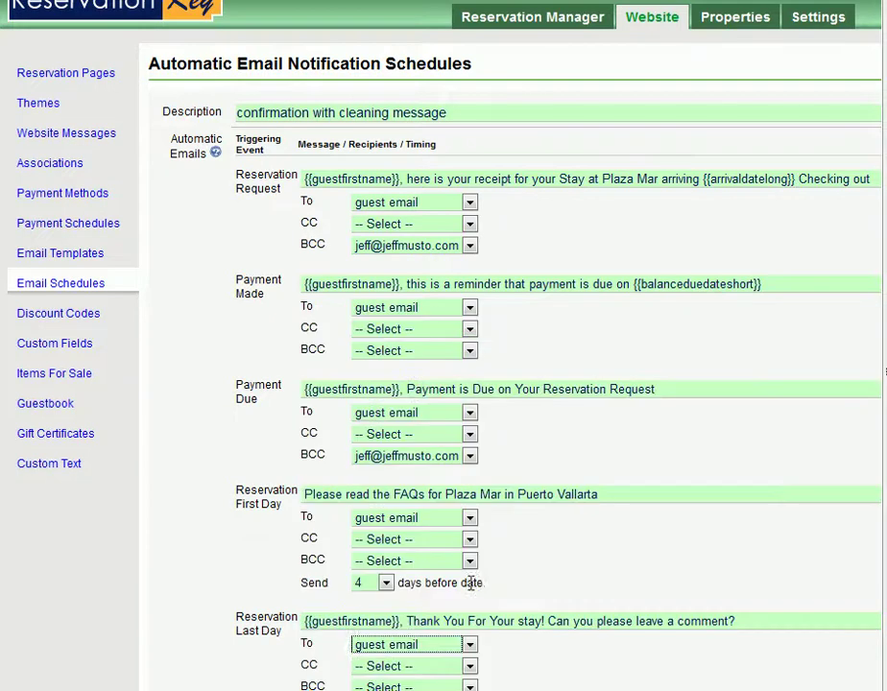
scroll(561, 563, down, 2)
click(385, 603)
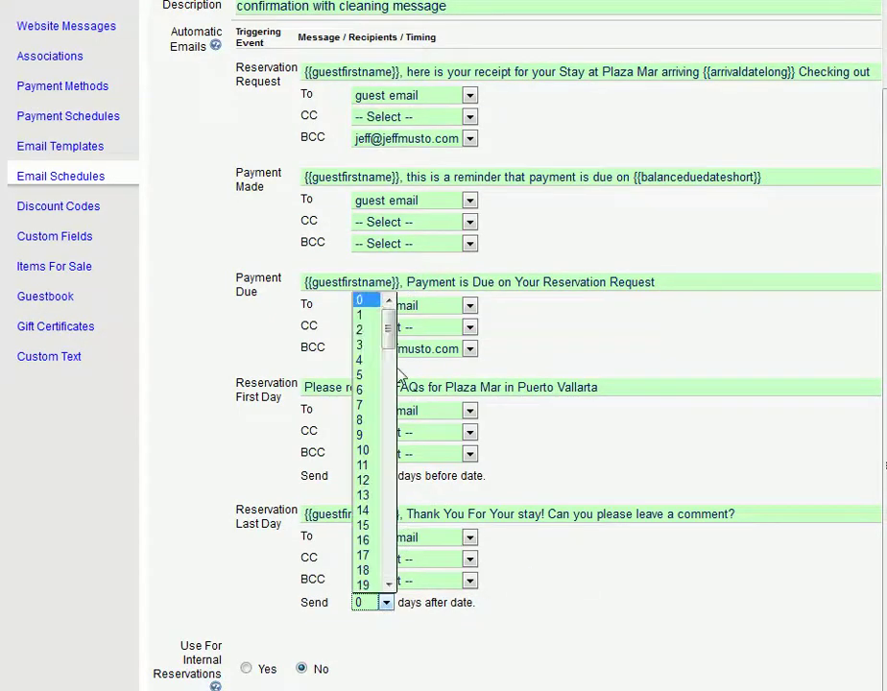
click(365, 335)
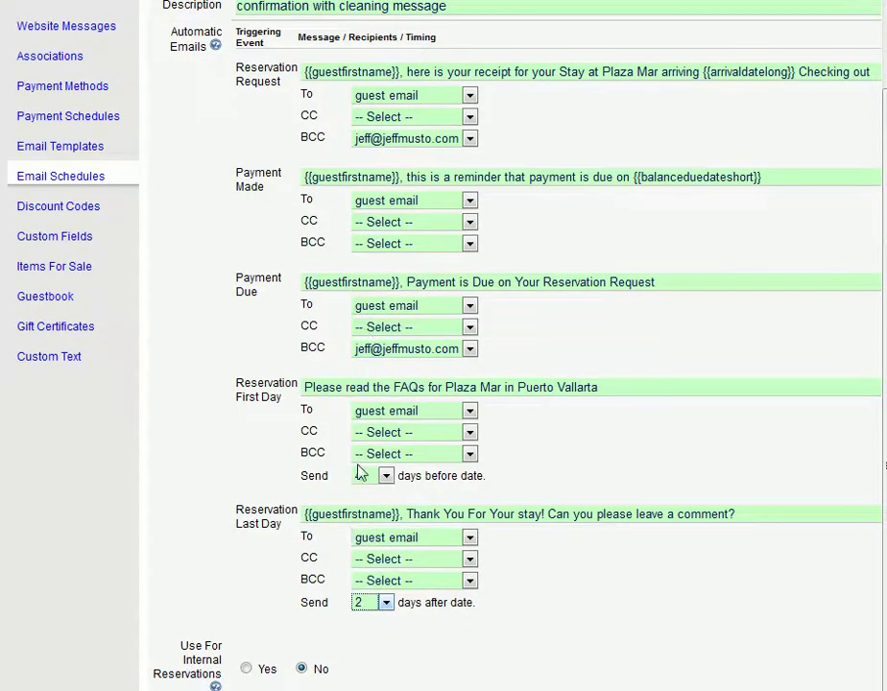
click(642, 575)
scroll(512, 663, down, 3)
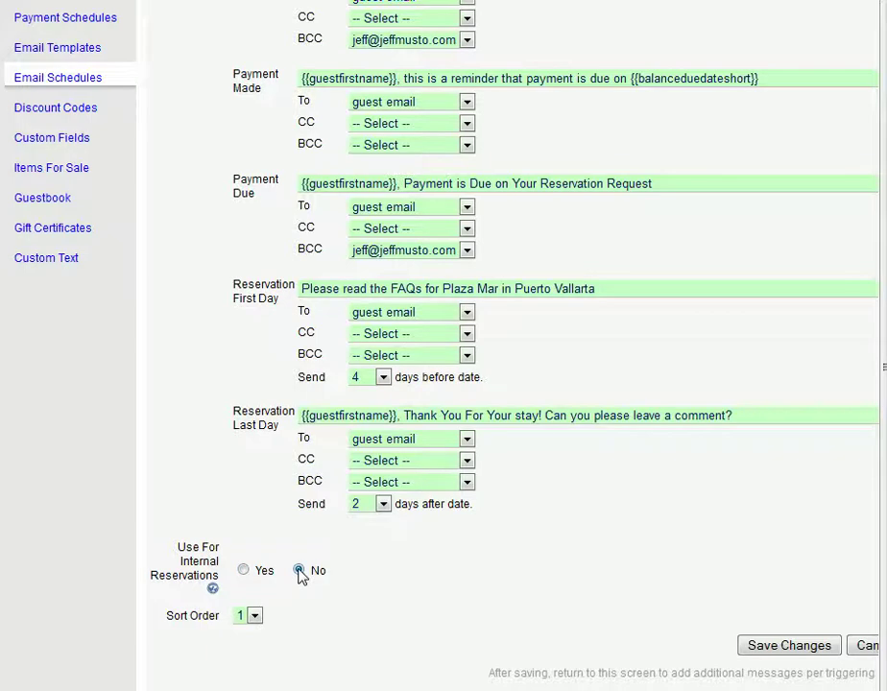
Save the schedule, then reopen 'confirmation with cleaning message' from the schedules list.
click(802, 650)
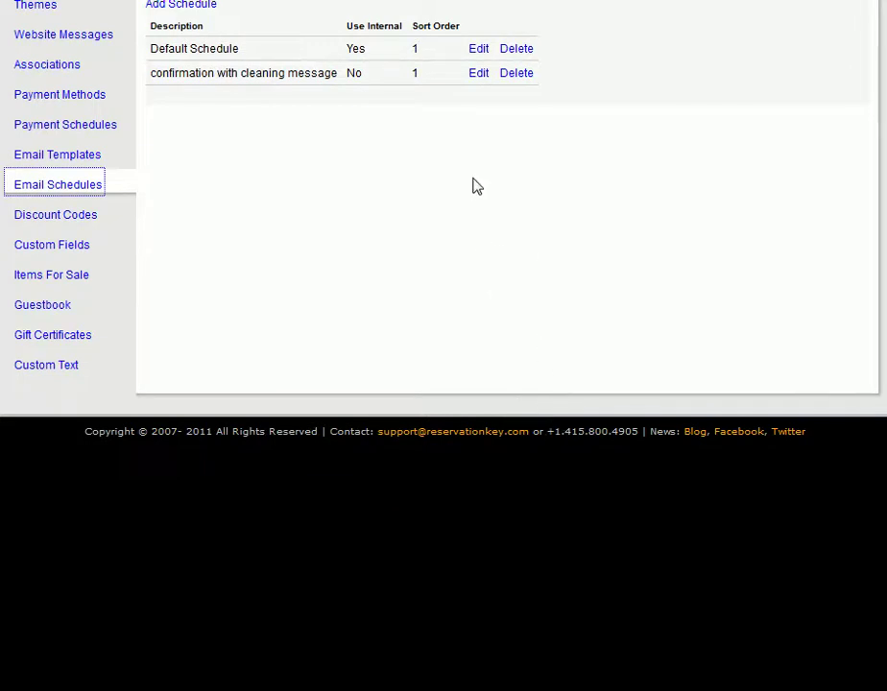
click(477, 74)
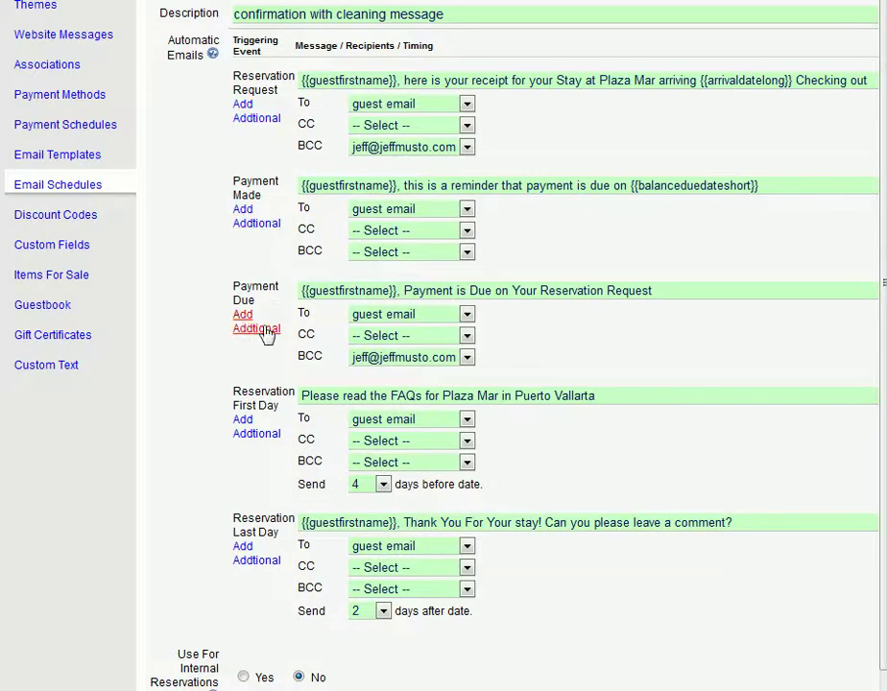
Add an extra Reservation Last Day email using the Cleaning need template.
click(244, 567)
click(605, 554)
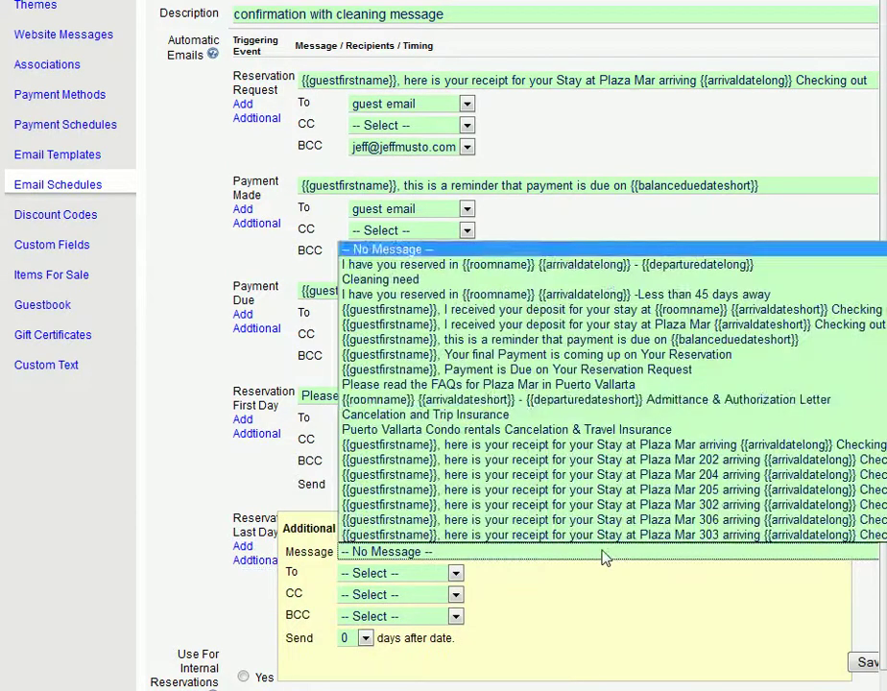
click(476, 279)
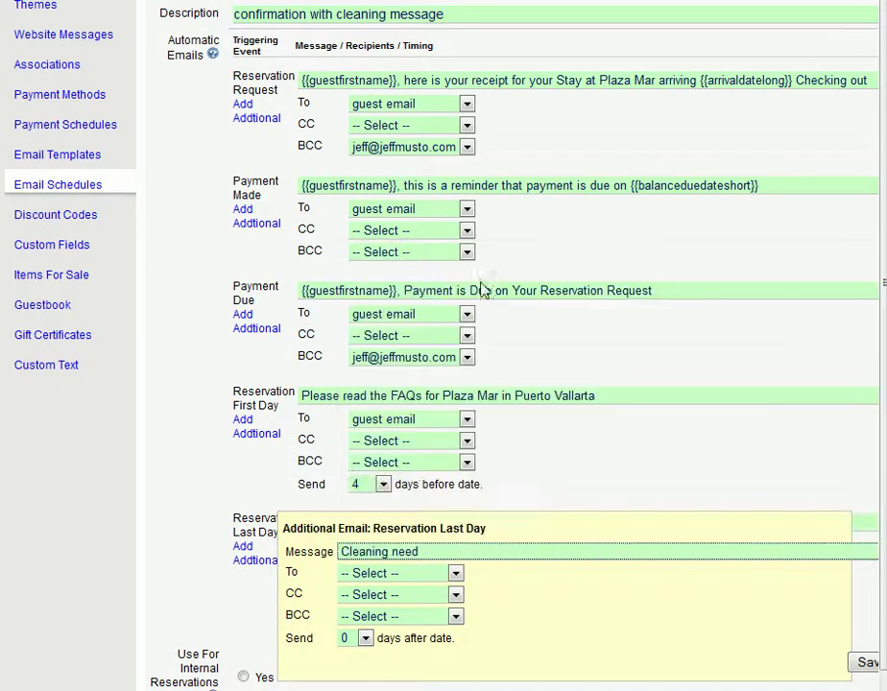
Address the extra email to the cleaner's and the support e-mail addresses.
click(444, 573)
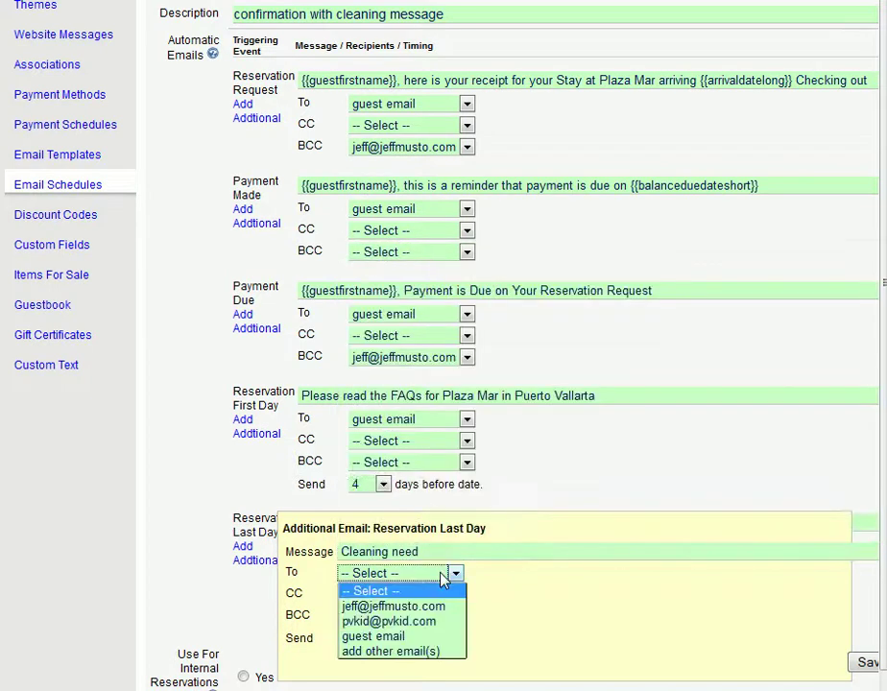
click(425, 652)
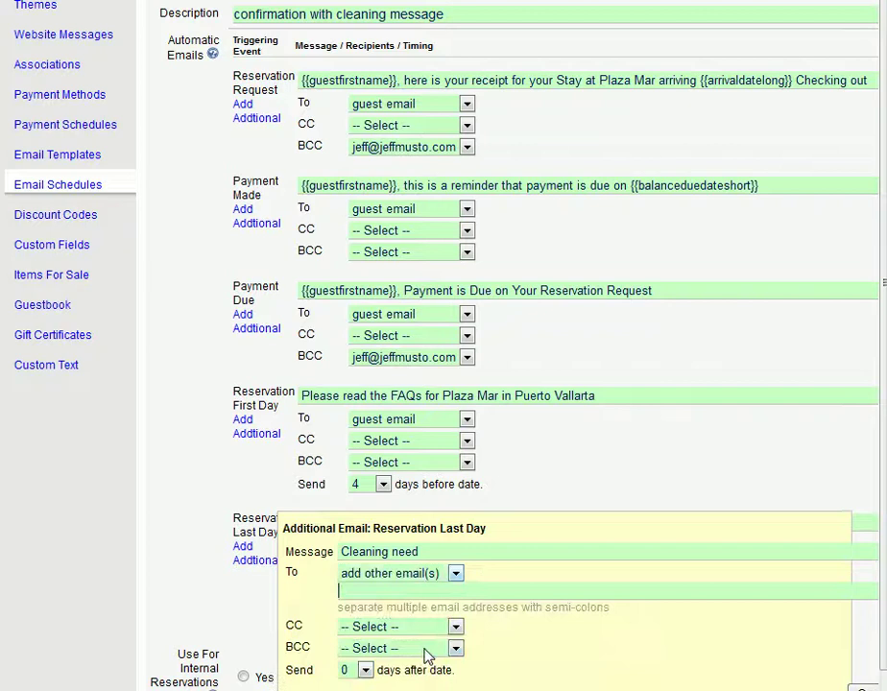
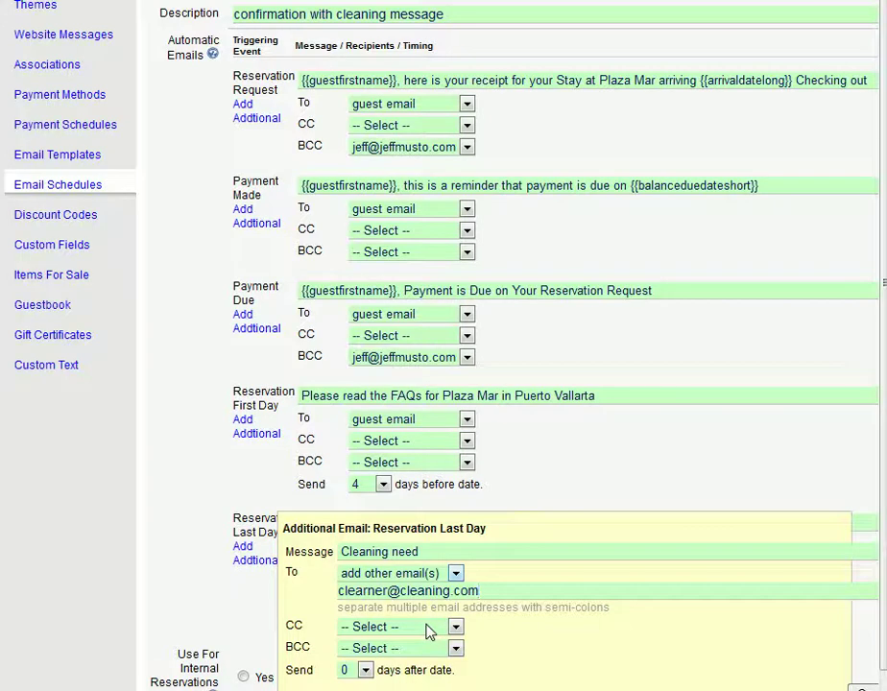
click(384, 589)
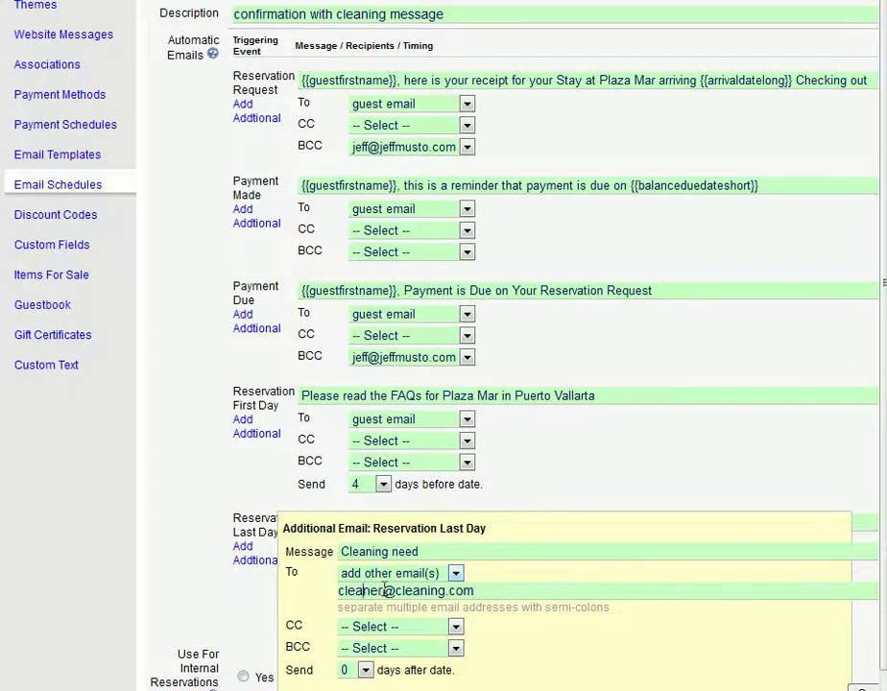
key(BackSpace)
click(514, 585)
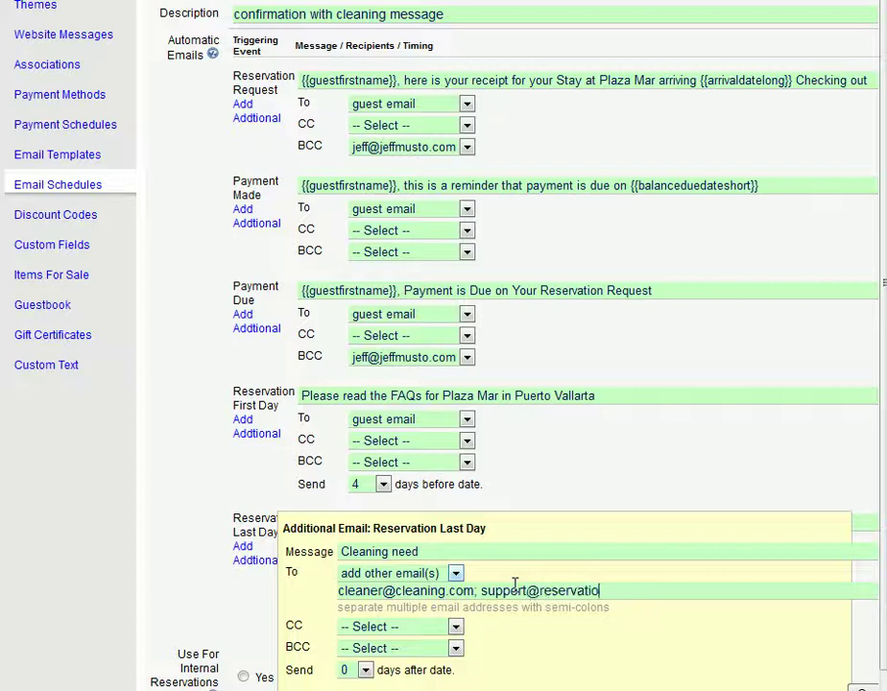
Send the extra cleaning email 1 day after the date and confirm it.
click(363, 671)
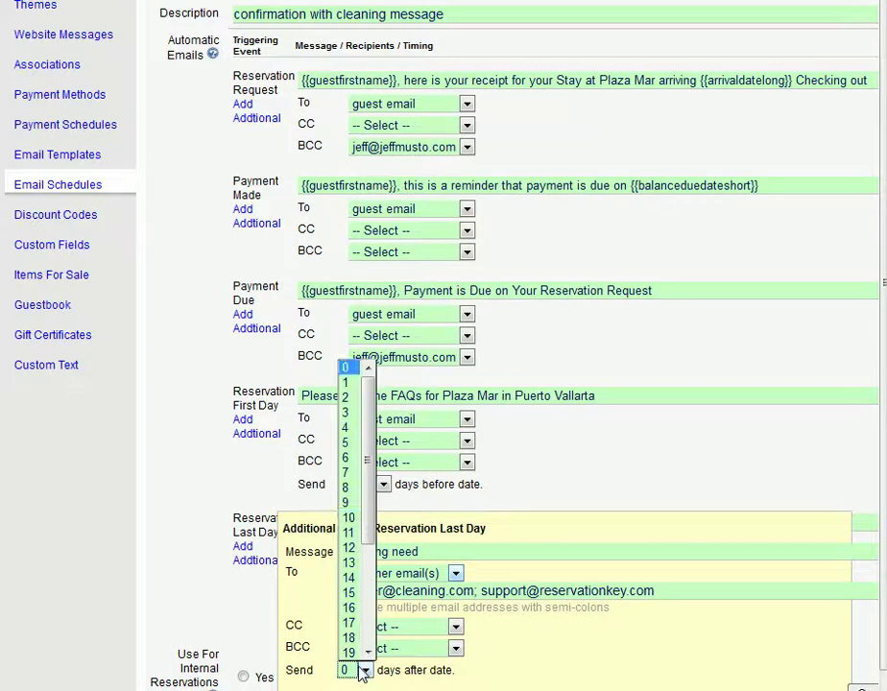
click(352, 382)
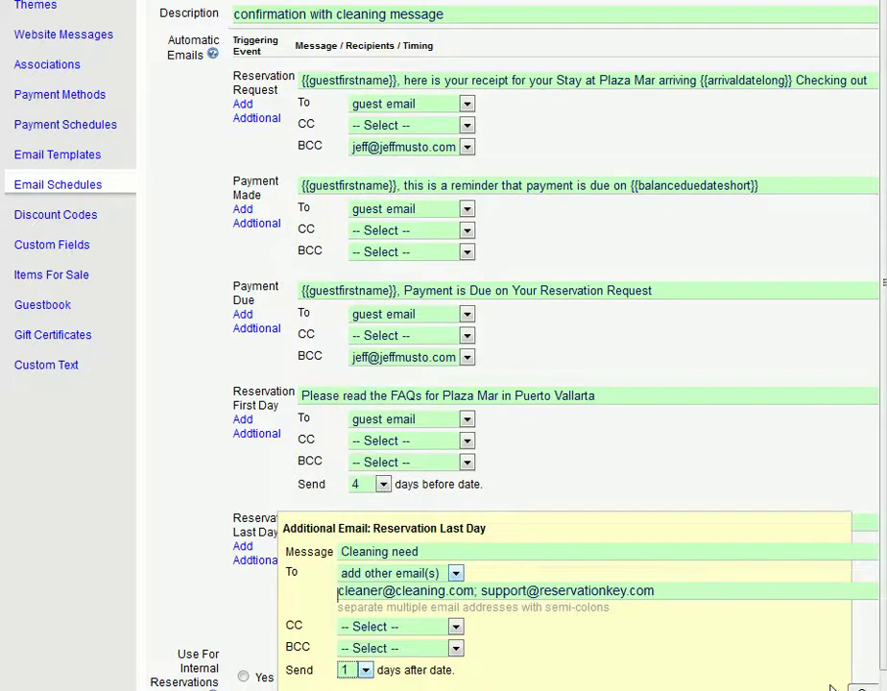
key(Return)
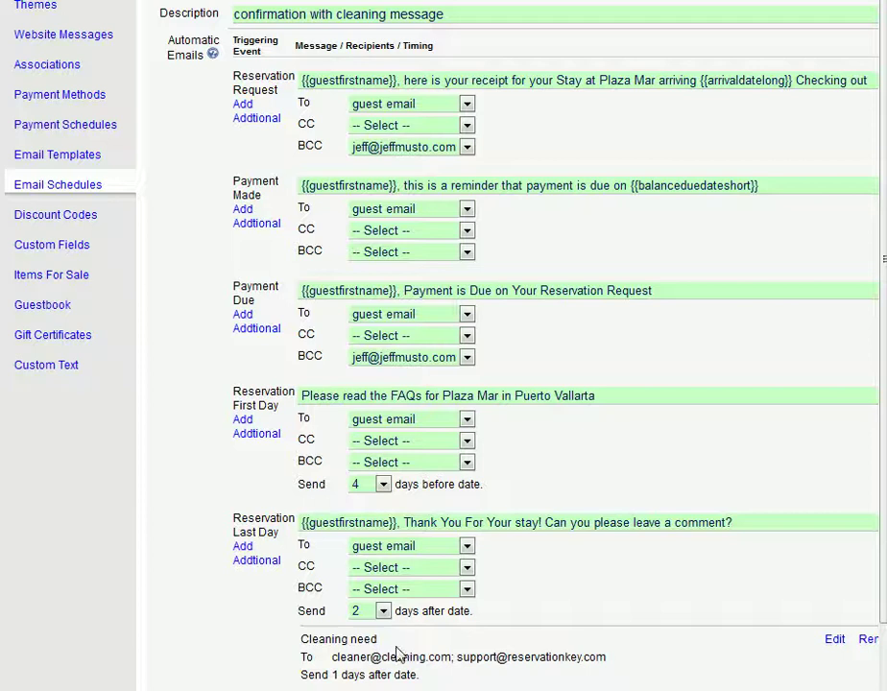
scroll(398, 653, down, 3)
Save the updated email schedule and go to the Reservation Pages list.
click(773, 669)
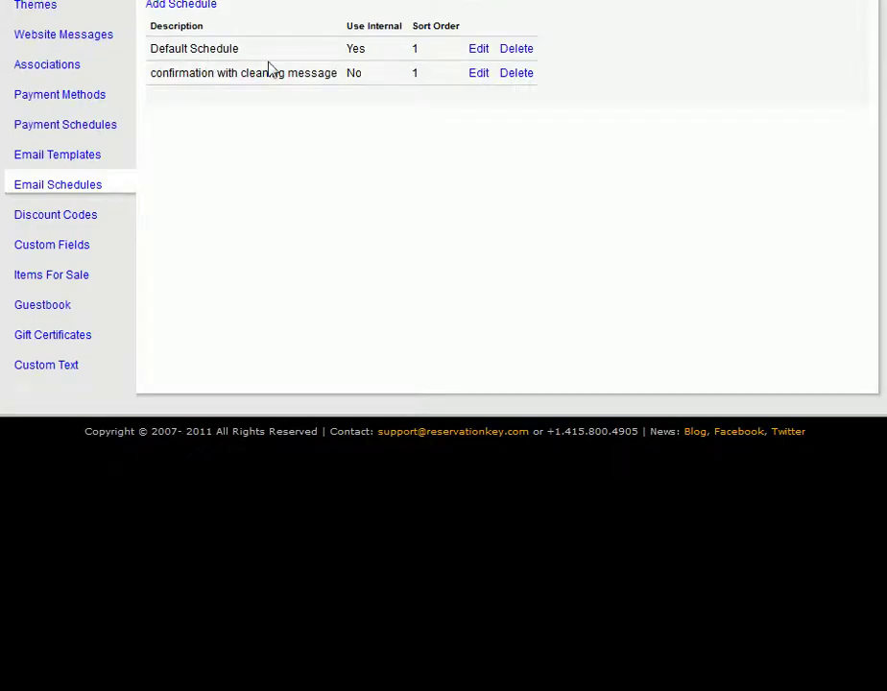
scroll(267, 77, up, 2)
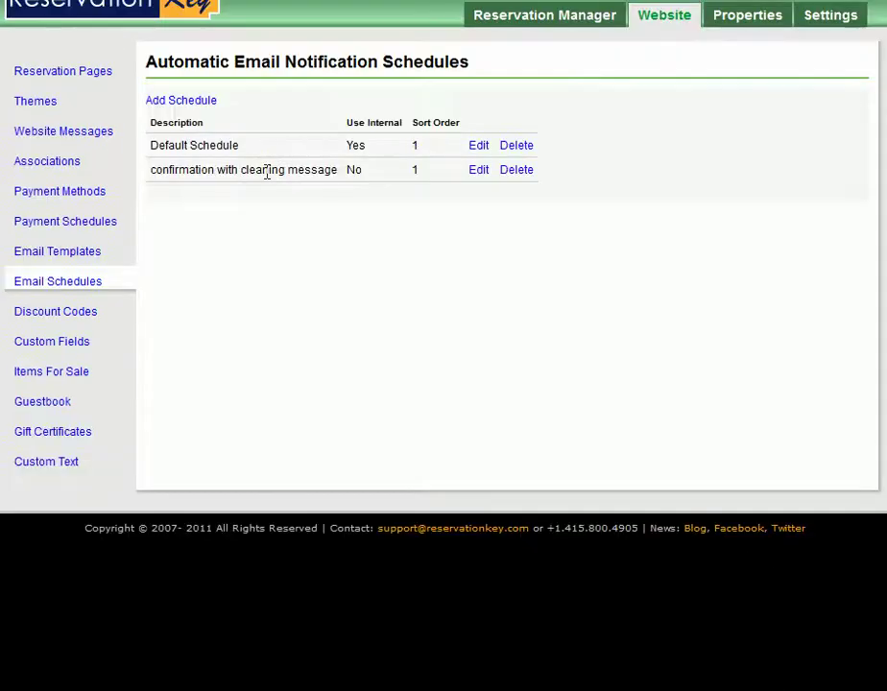
click(89, 82)
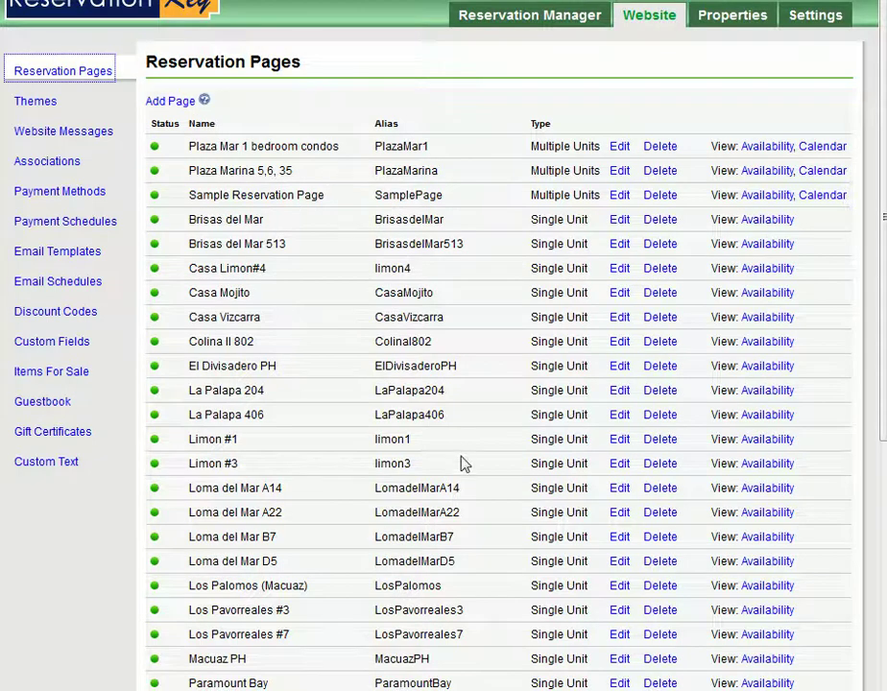
Set Limon #1's automatic emails to 'confirmation with cleaning message' and save the page.
click(620, 439)
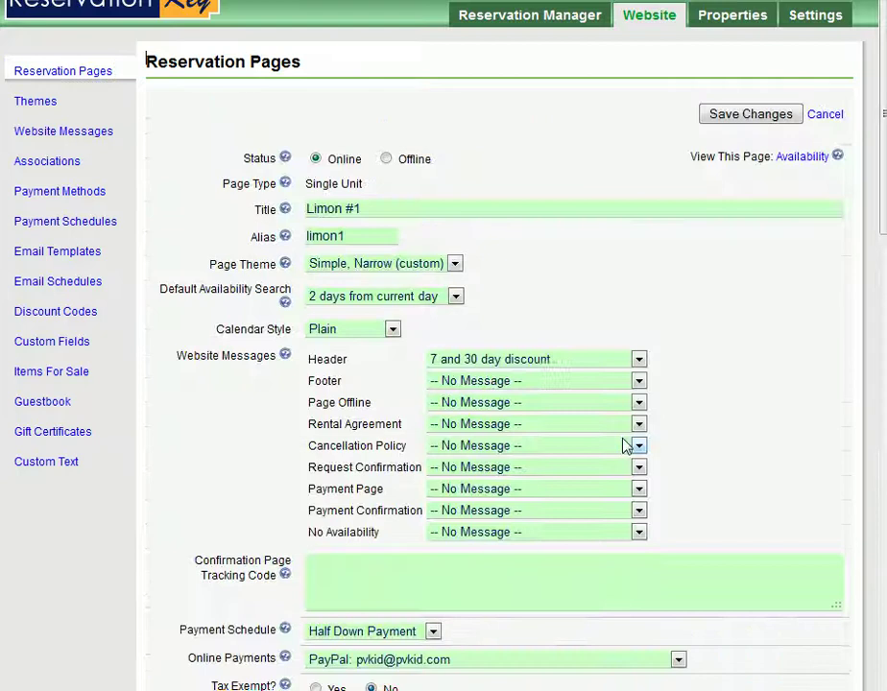
scroll(625, 444, down, 3)
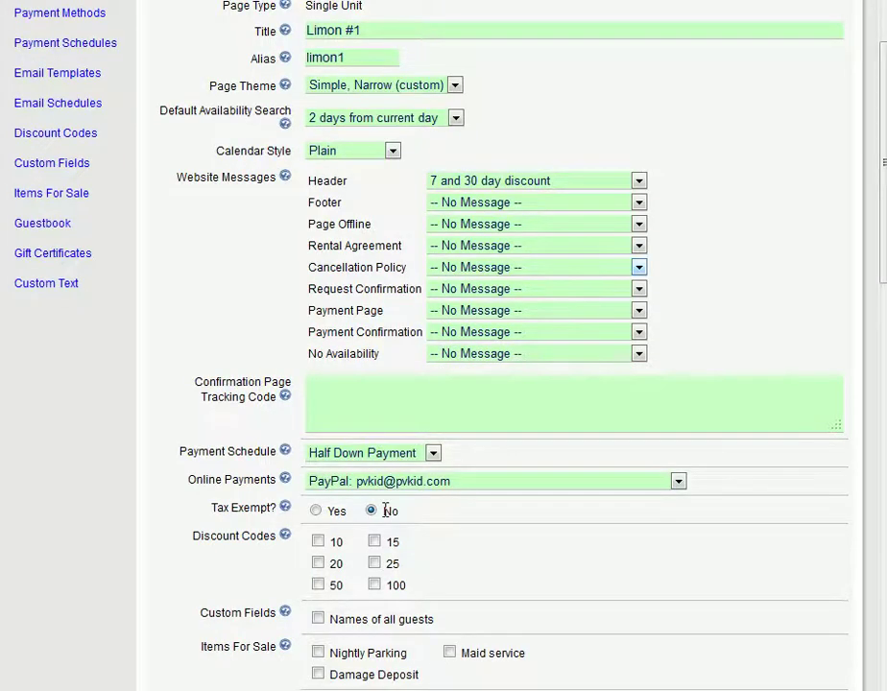
scroll(384, 515, down, 3)
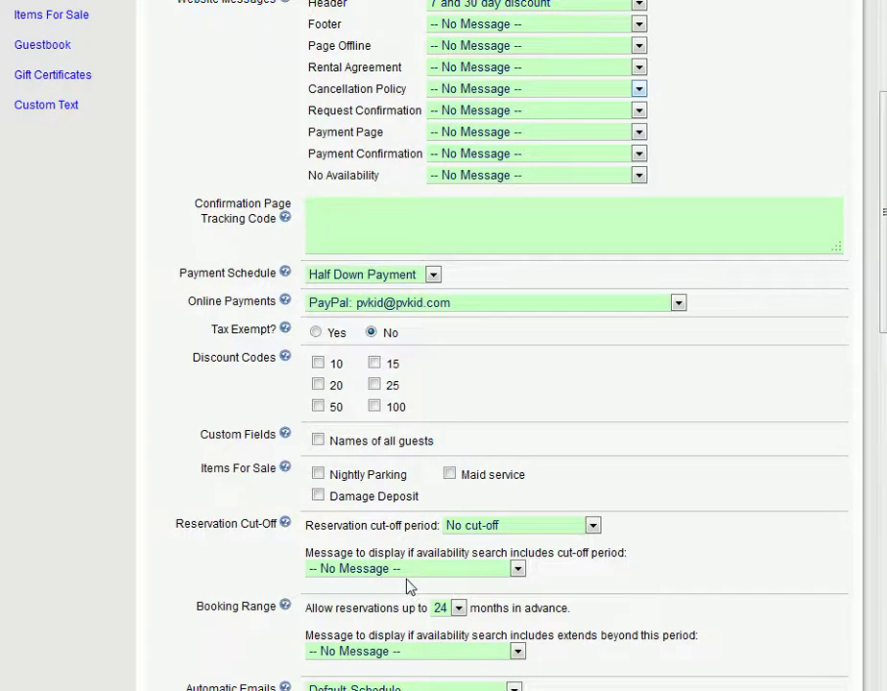
scroll(407, 587, down, 9)
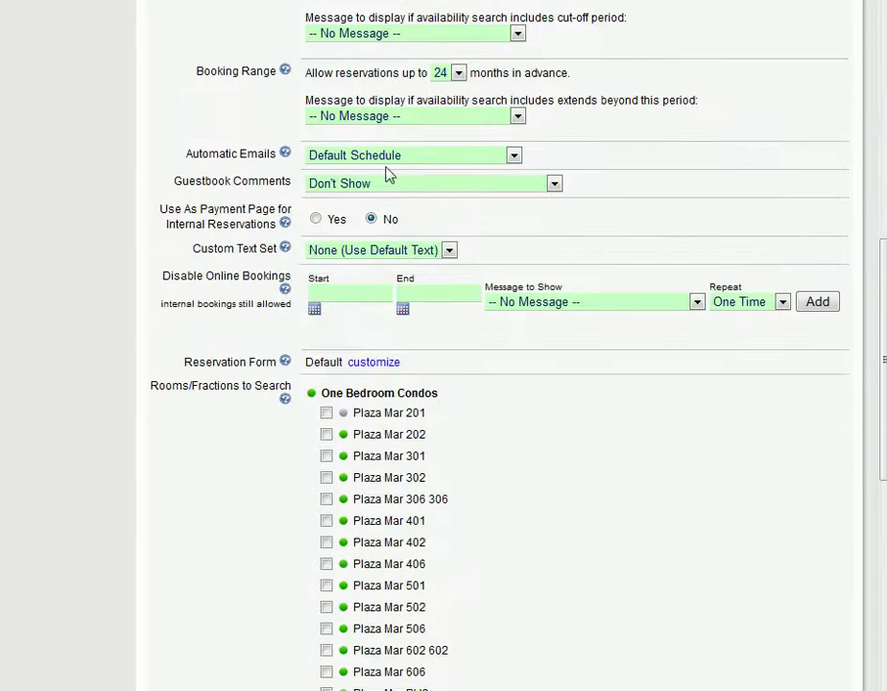
click(395, 155)
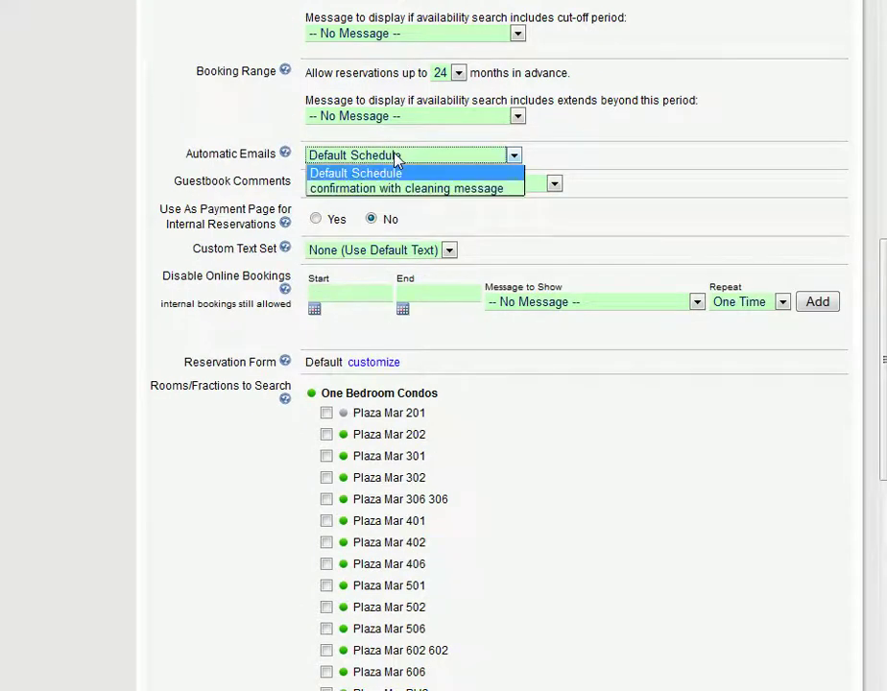
click(400, 193)
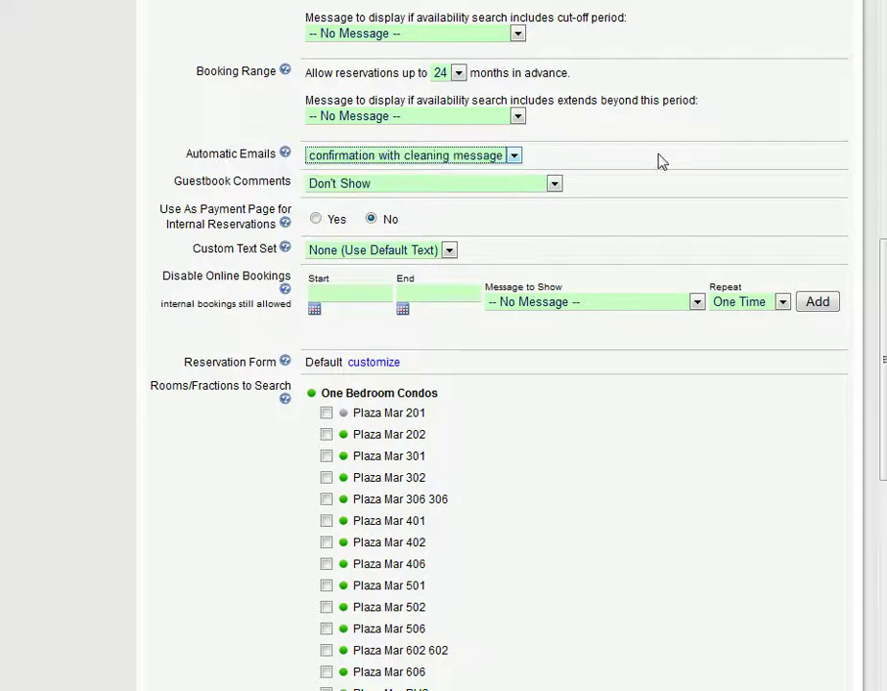
scroll(667, 229, up, 15)
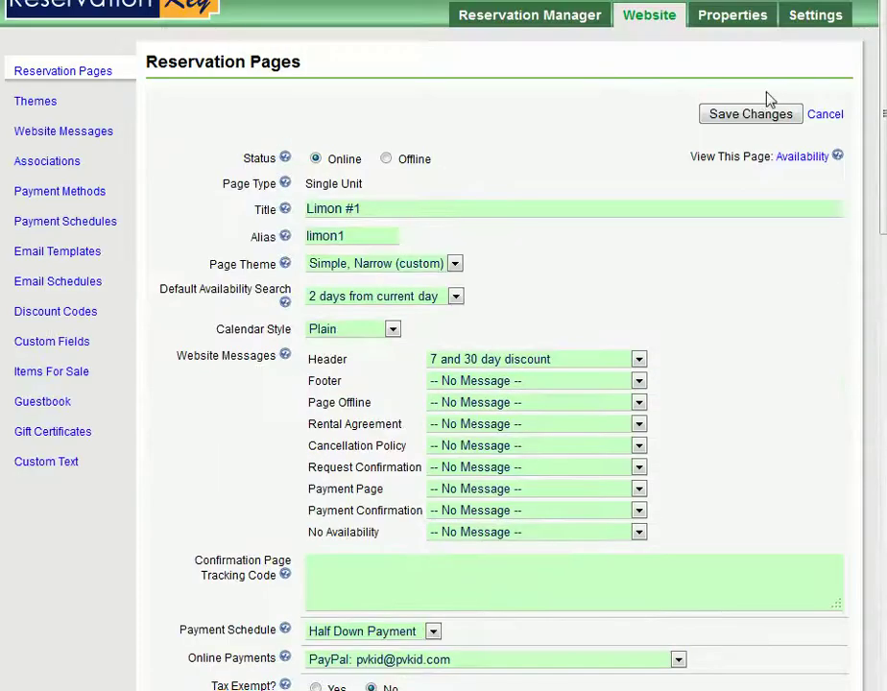
click(759, 116)
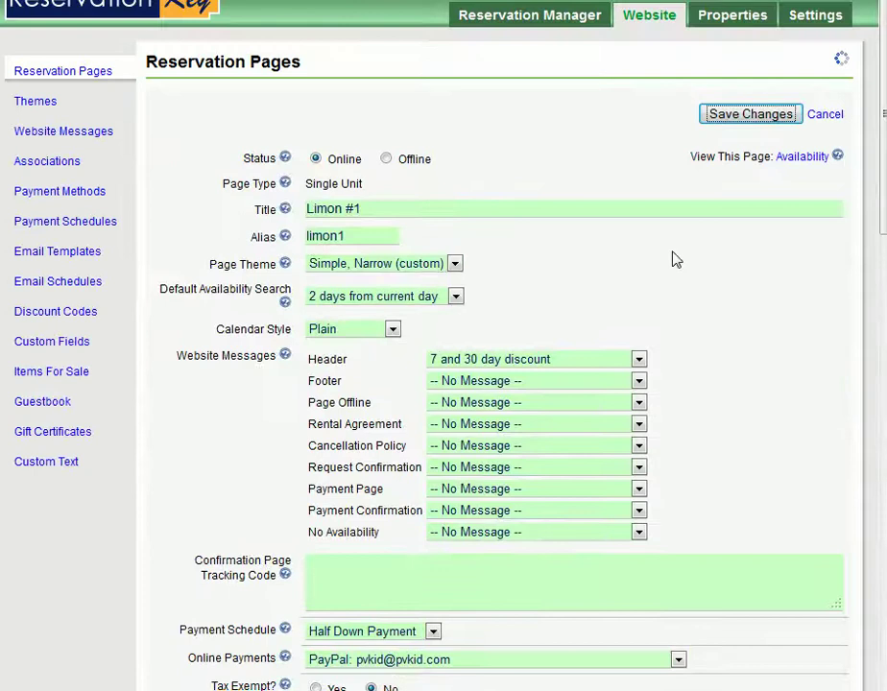